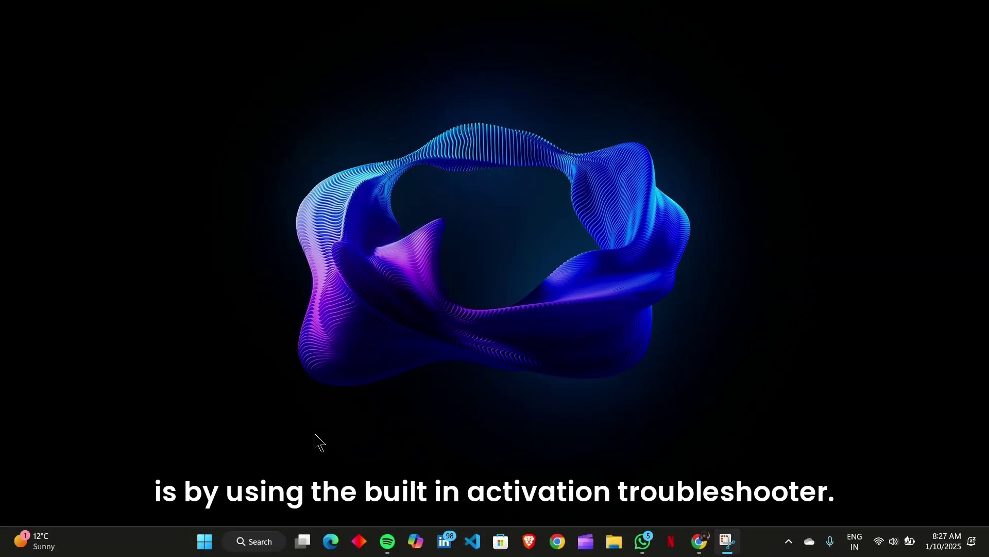
Open Settings at System > Activation and expand Activation state and Upgrade your edition of Windows
click(248, 541)
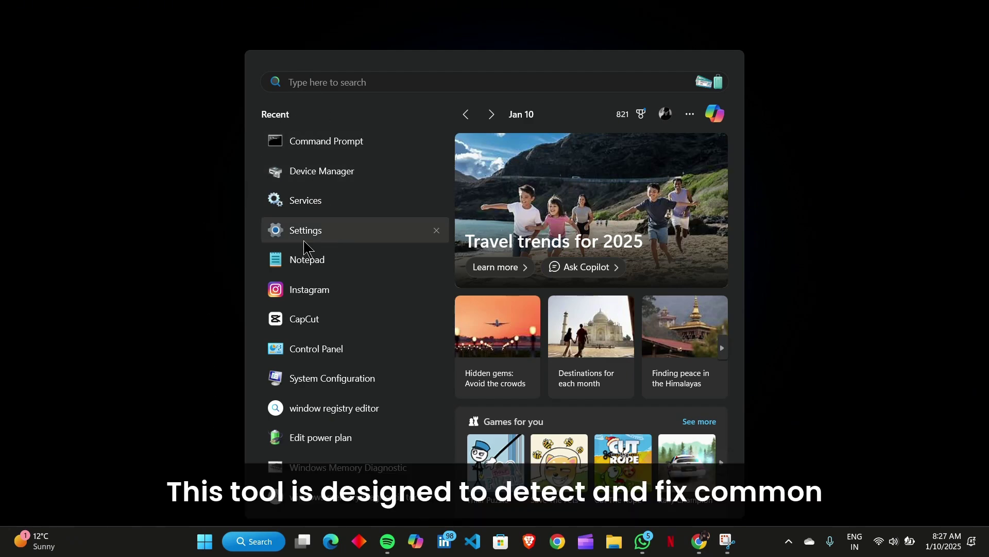
click(324, 234)
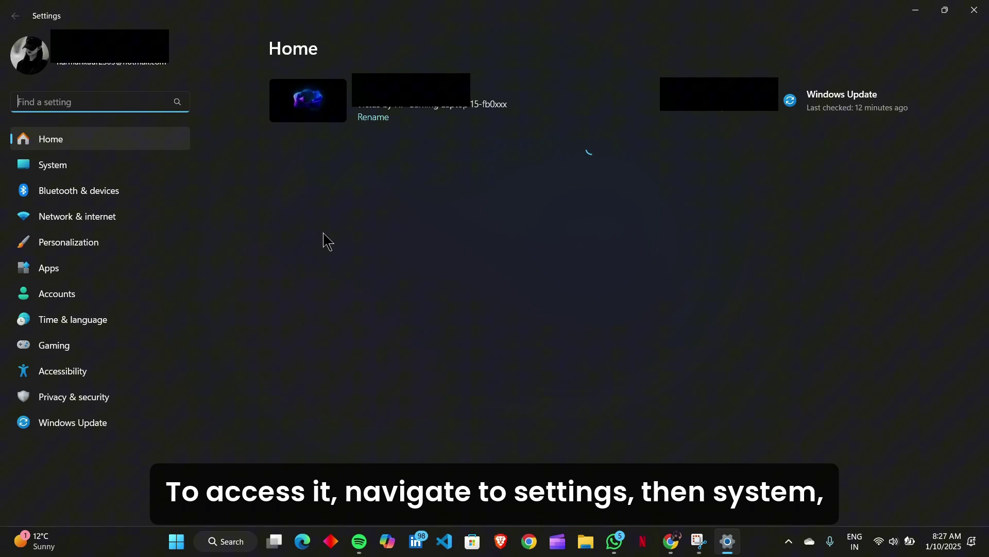
click(117, 174)
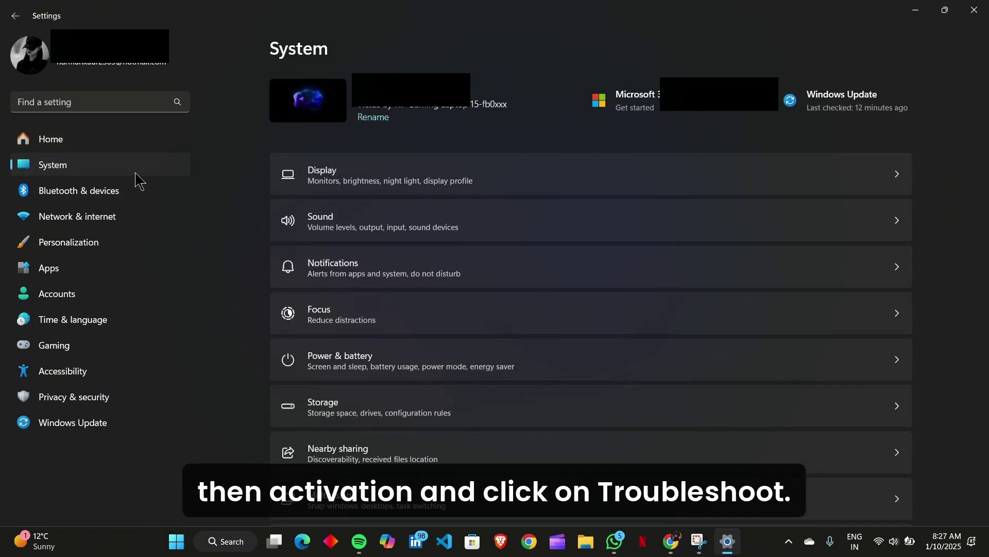
scroll(604, 178, down, 8)
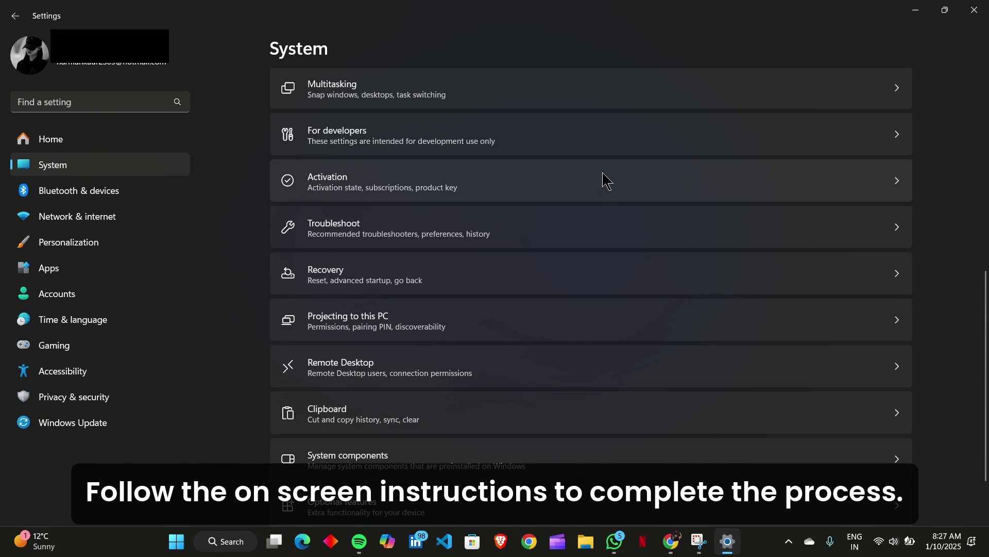
click(497, 184)
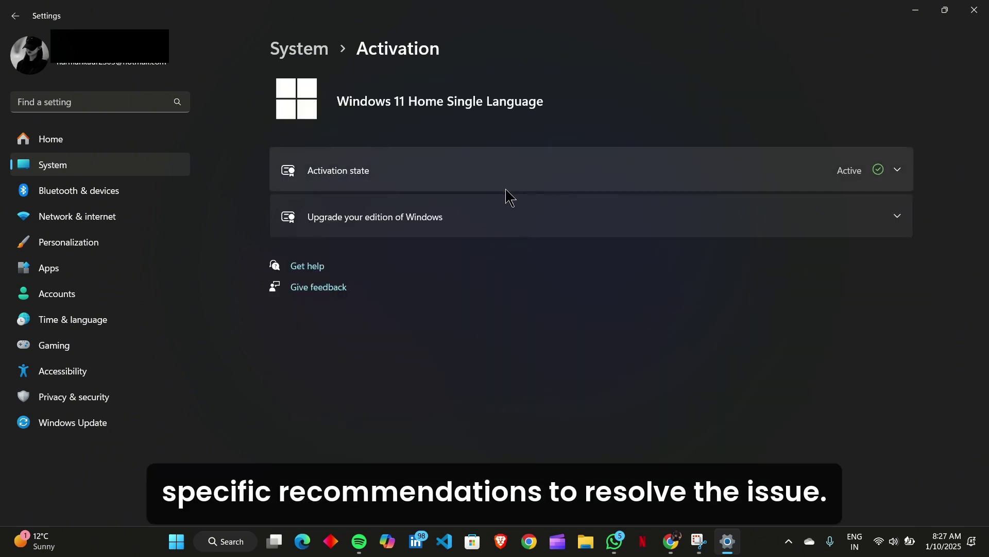
click(506, 188)
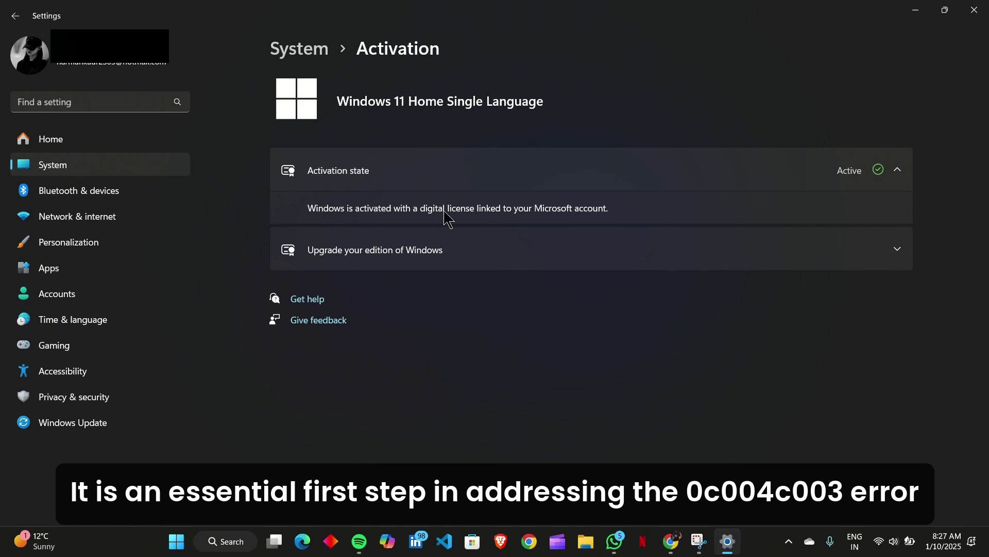
click(602, 251)
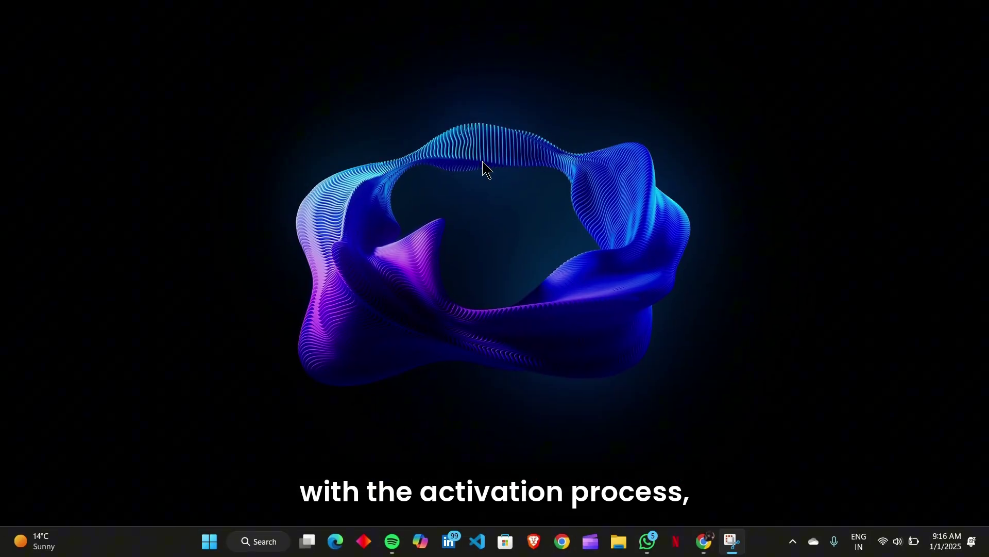
Search for 'settings', go to Windows Update and check for updates
click(259, 541)
text(settings)
click(279, 189)
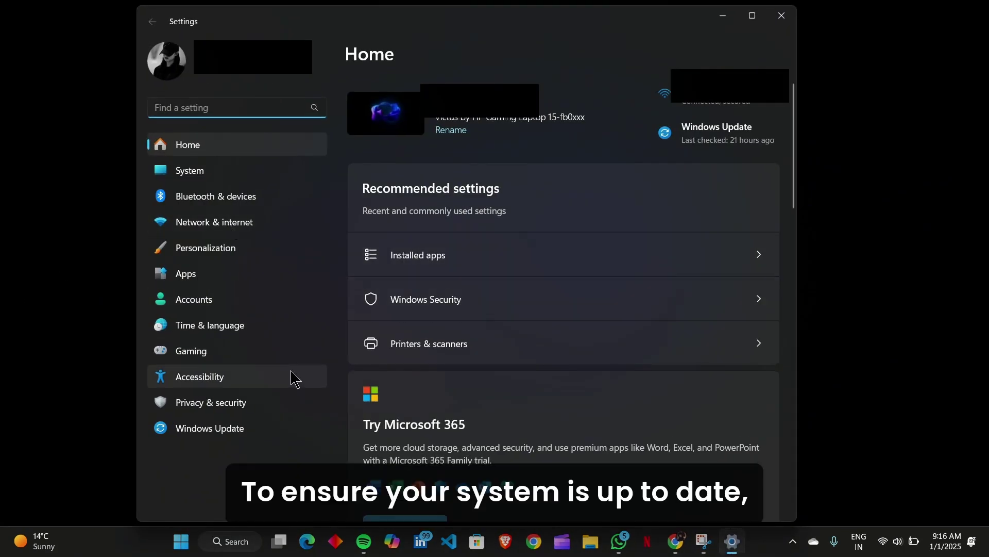
click(277, 431)
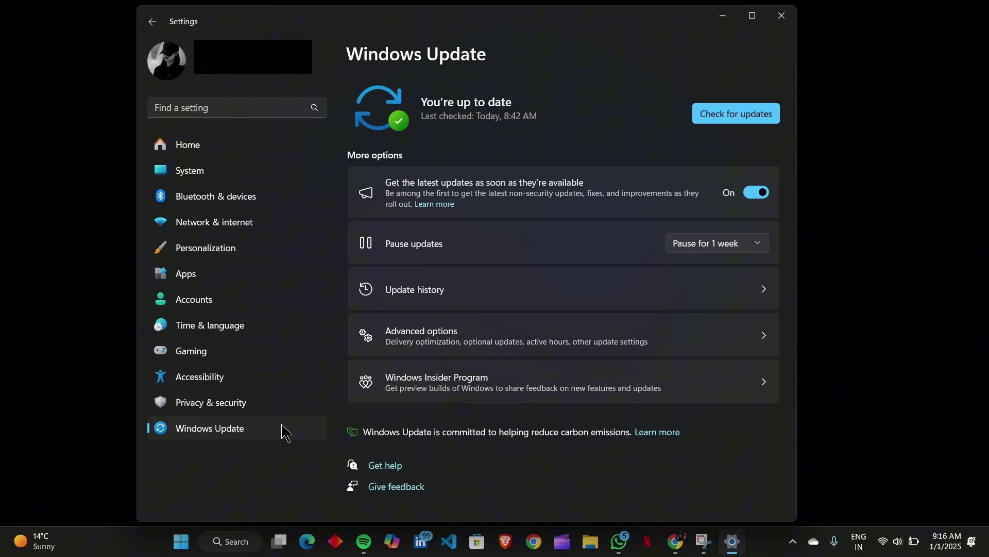
click(716, 123)
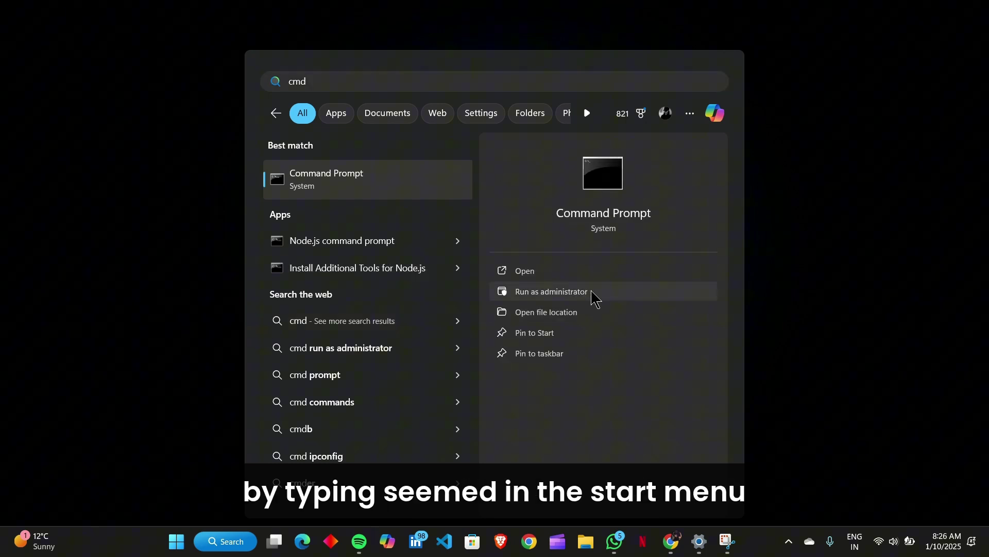
In an administrator Command Prompt, paste and trim slmgr.vbs /ato, then paste slmgr.vbs -rearm
click(592, 293)
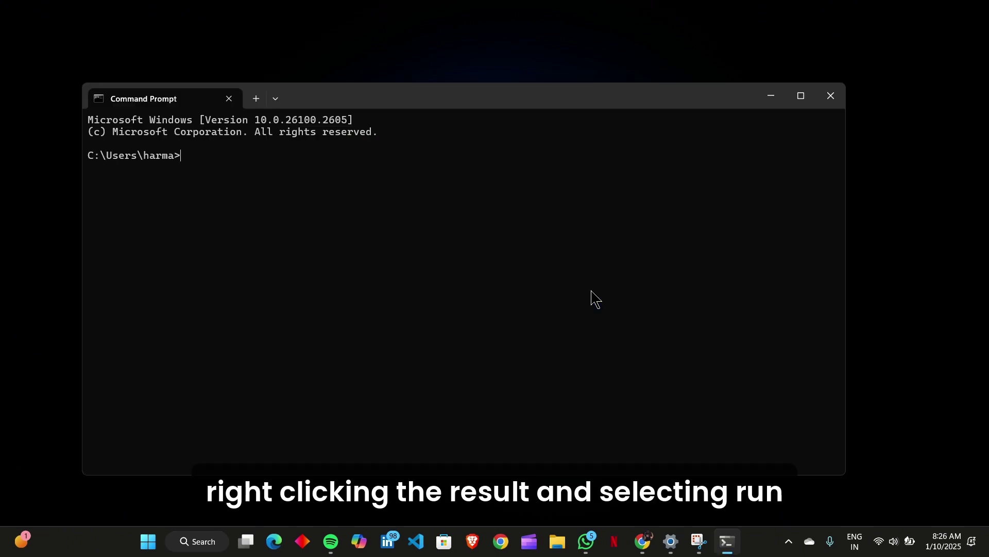
key(super+v)
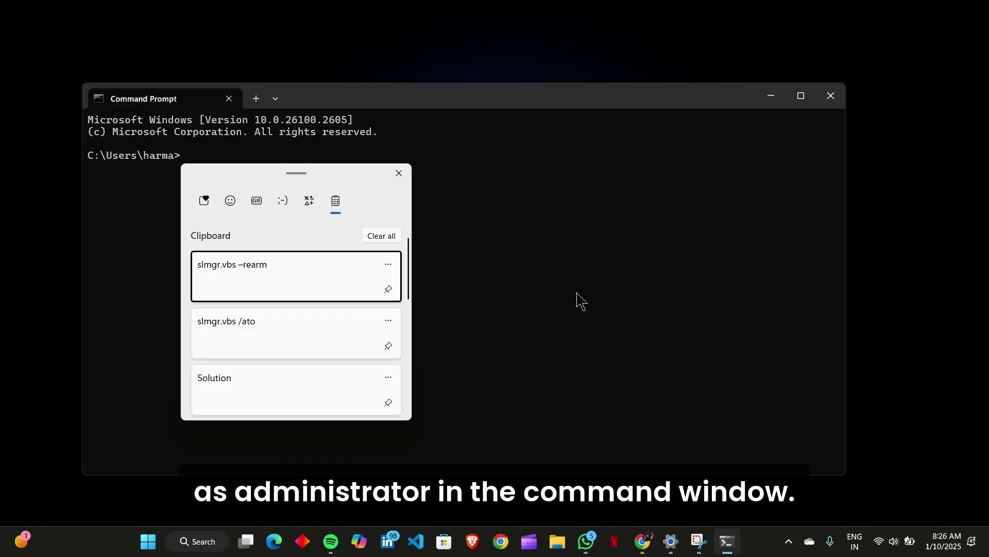
click(264, 335)
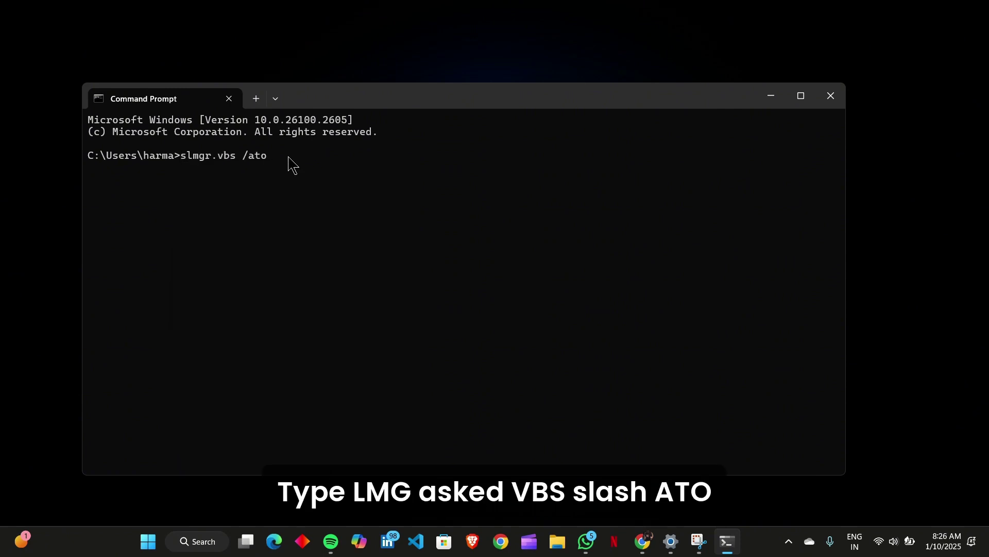
mouse_move(289, 158)
mouse_down()
mouse_move(216, 157)
mouse_move(275, 114)
mouse_move(273, 158)
mouse_up()
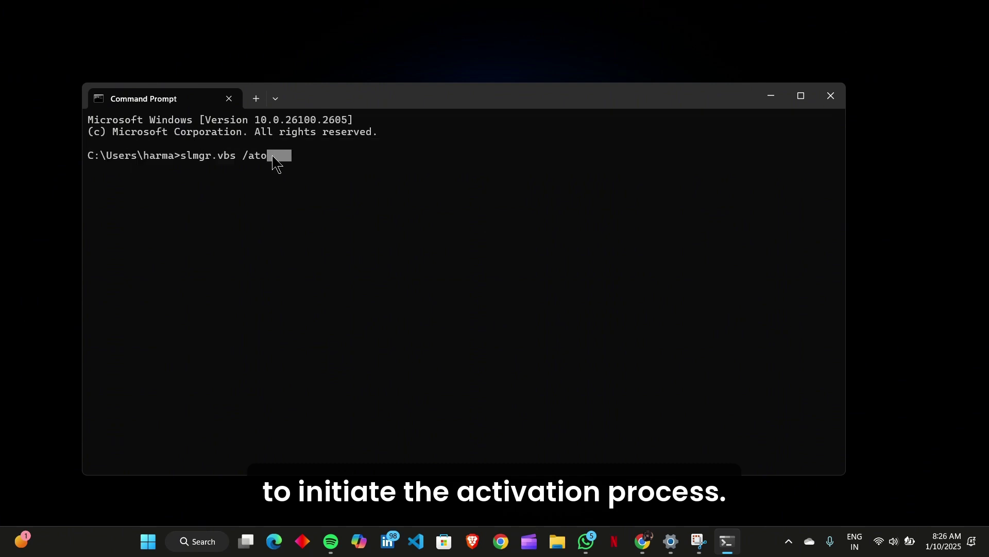
key(BackSpace)
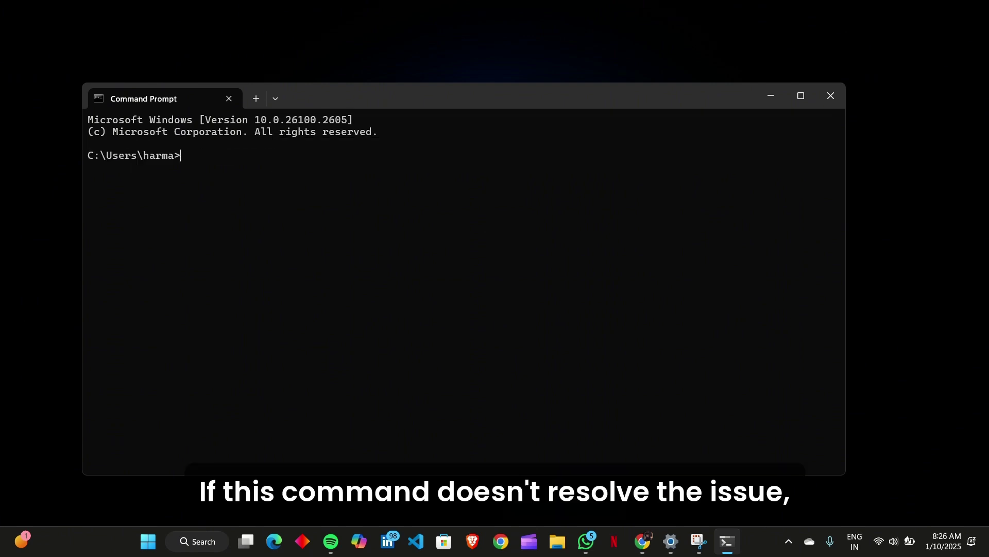
key(super+v)
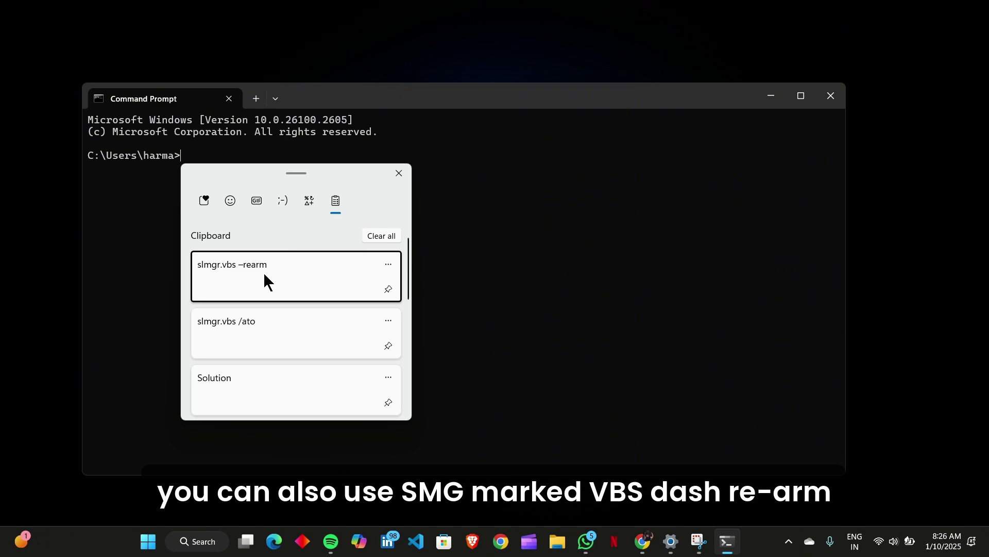
click(271, 271)
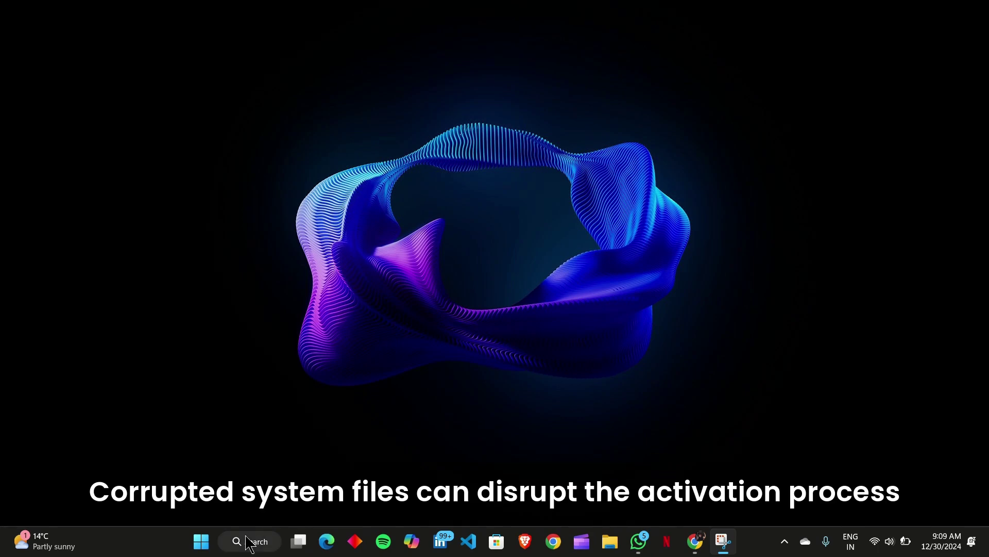
Search for 'cmd' and launch Command Prompt as administrator
click(250, 541)
text(cm)
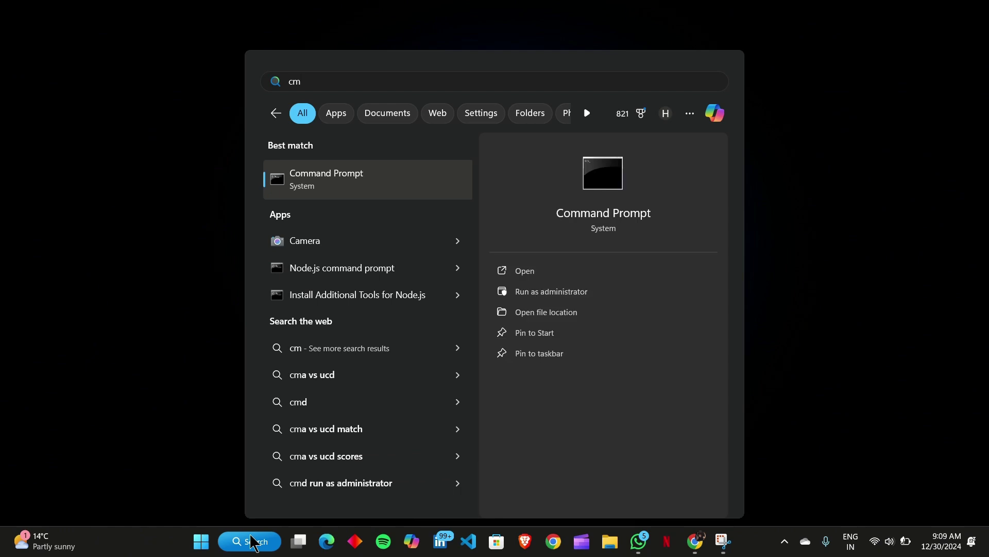
text(d)
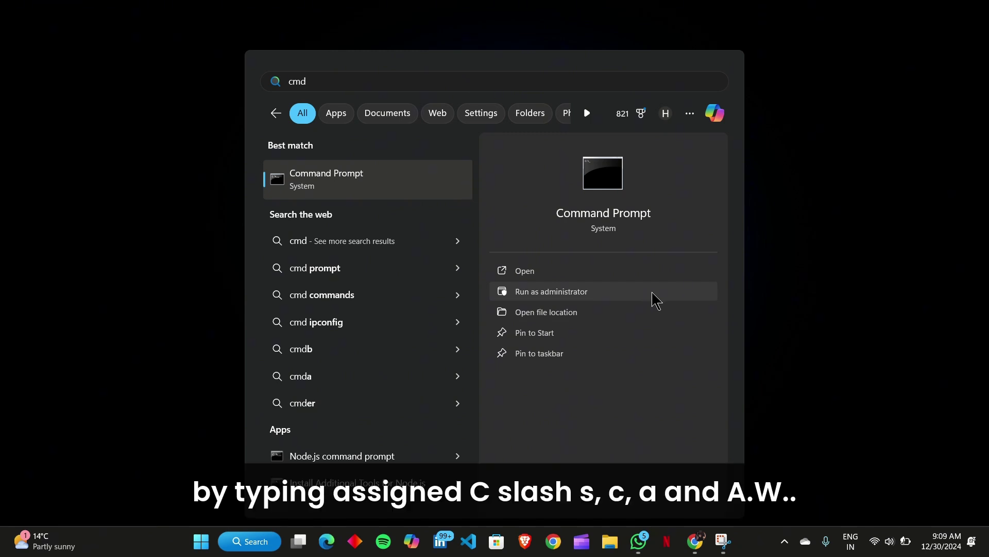
click(655, 299)
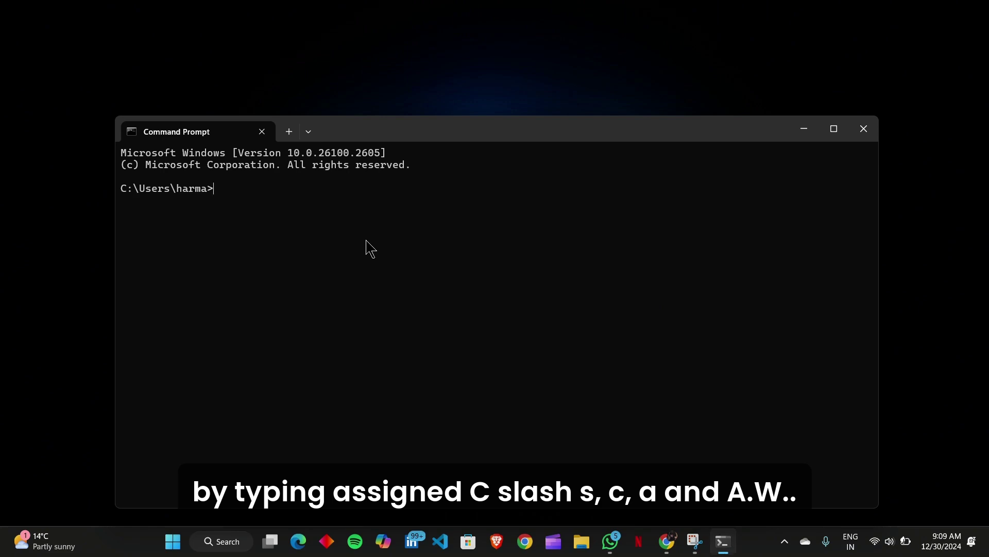
Paste sfc /scannow from clipboard history and trim the end of the line
key(super+v)
click(333, 351)
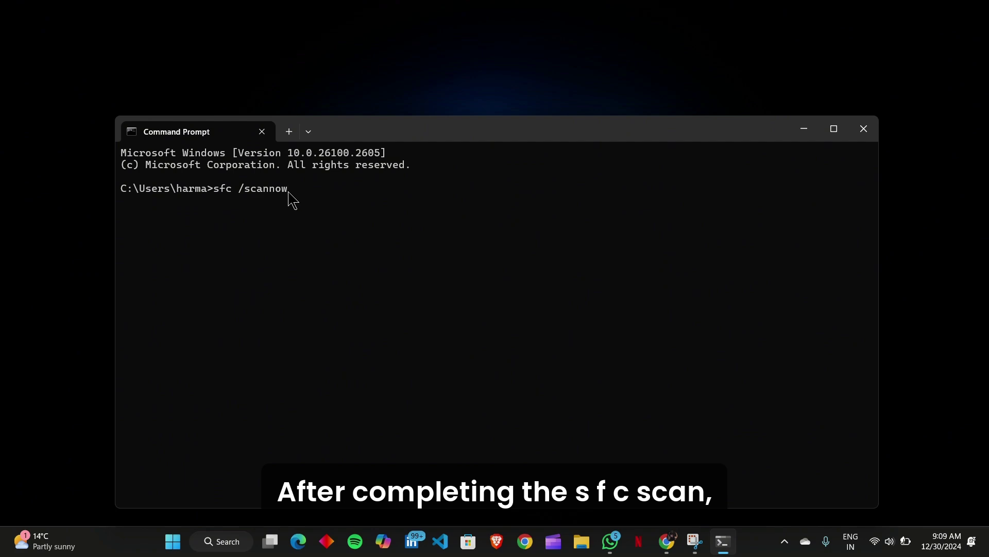
key(BackSpace)
key(BackSpace)
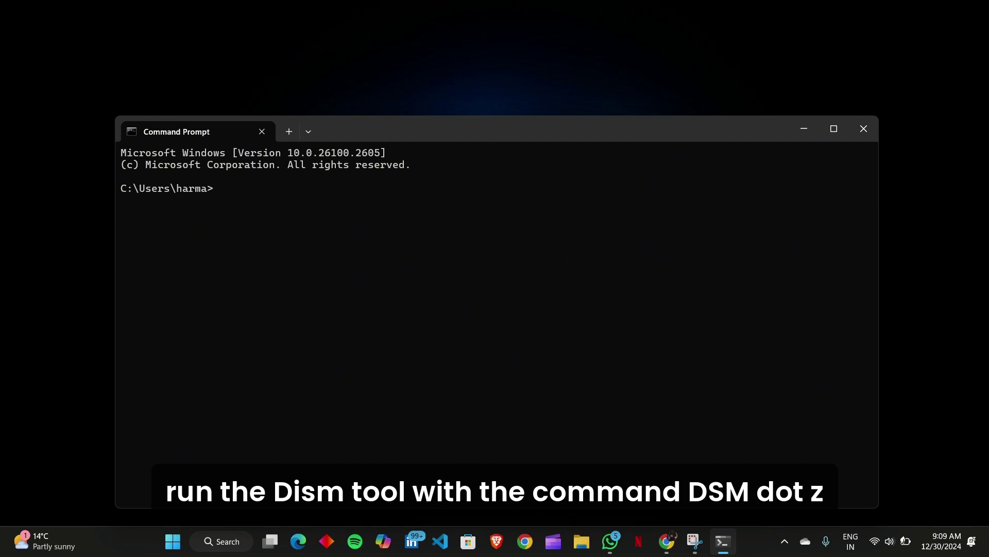
Paste DISM /Online /Cleanup-Image /RestoreHealth from clipboard history and select the command text
key(super+v)
click(346, 311)
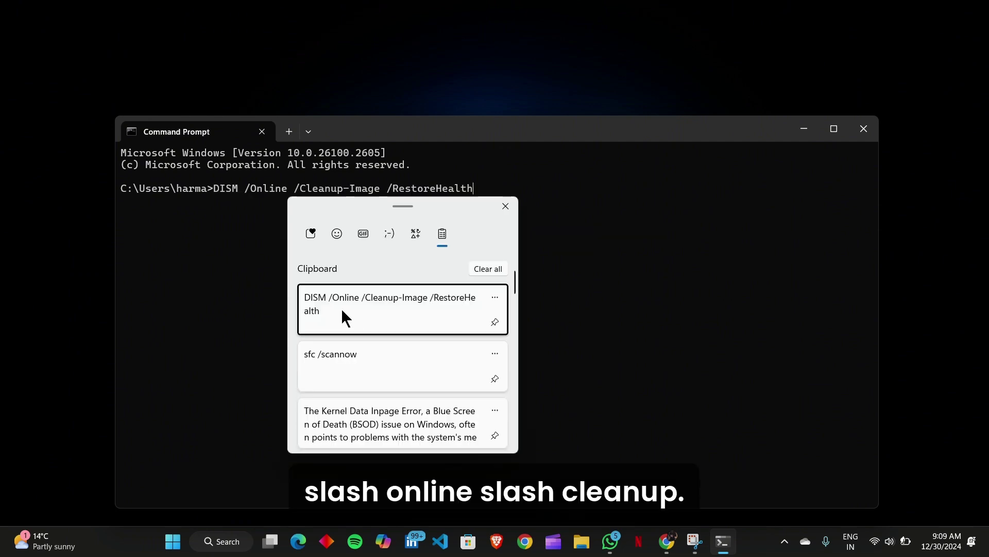
drag(217, 190, 471, 190)
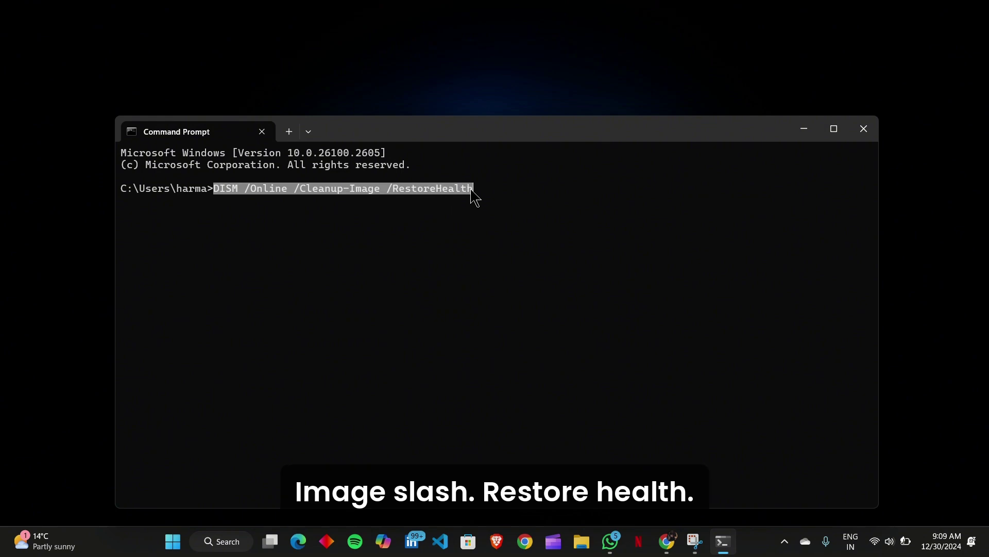
click(450, 247)
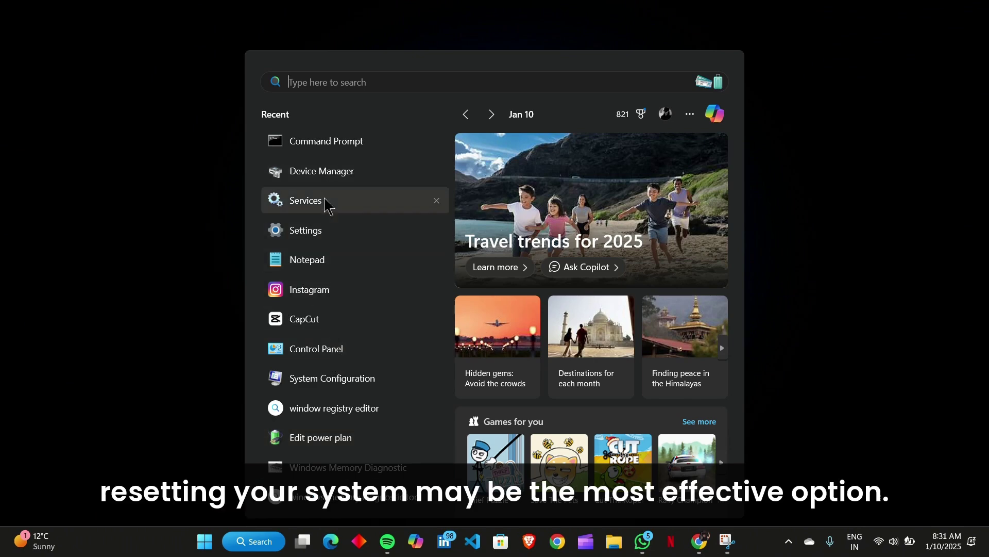
Launch Settings from the recent apps list
click(354, 242)
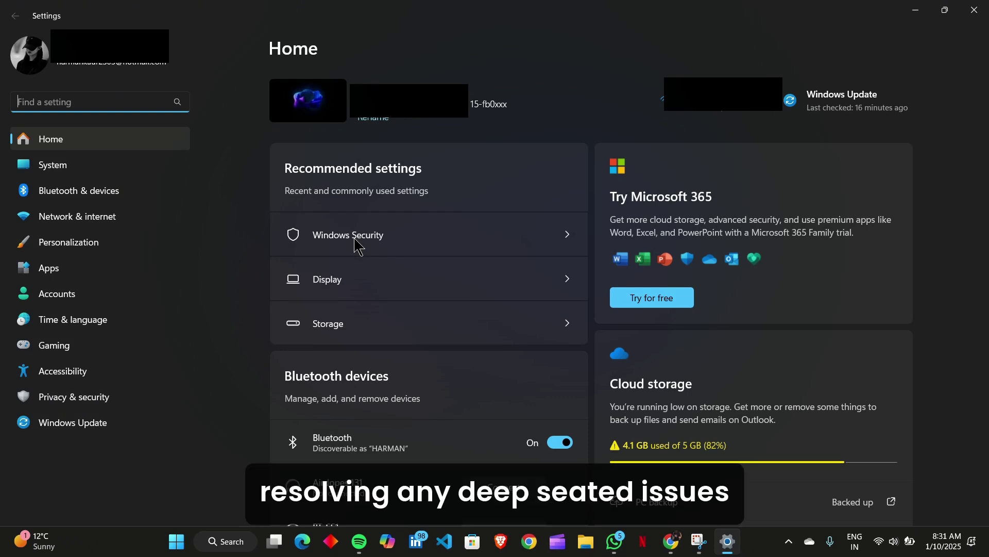
Go to System > Recovery to reach the Reset this PC option
click(116, 167)
scroll(616, 318, down, 1)
scroll(607, 299, down, 4)
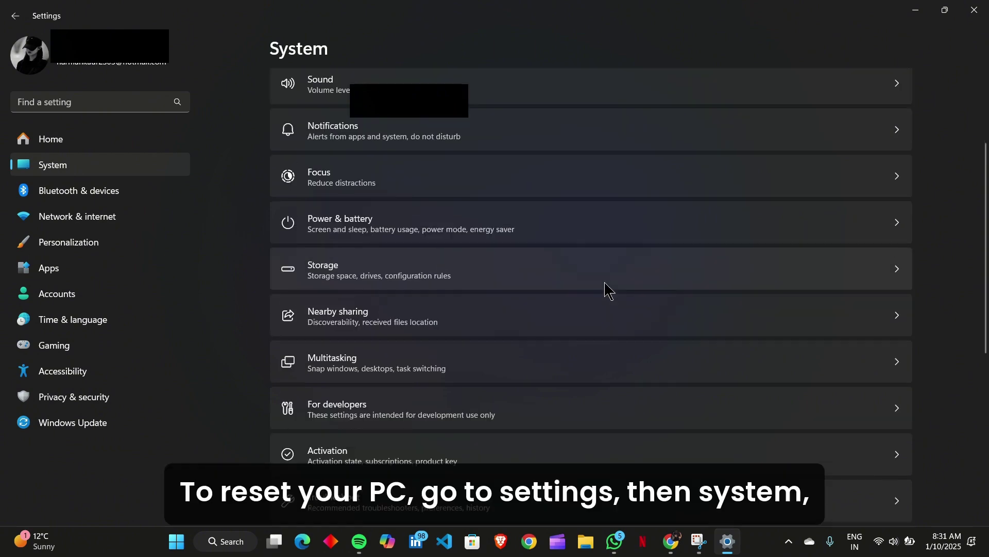
scroll(608, 291, down, 5)
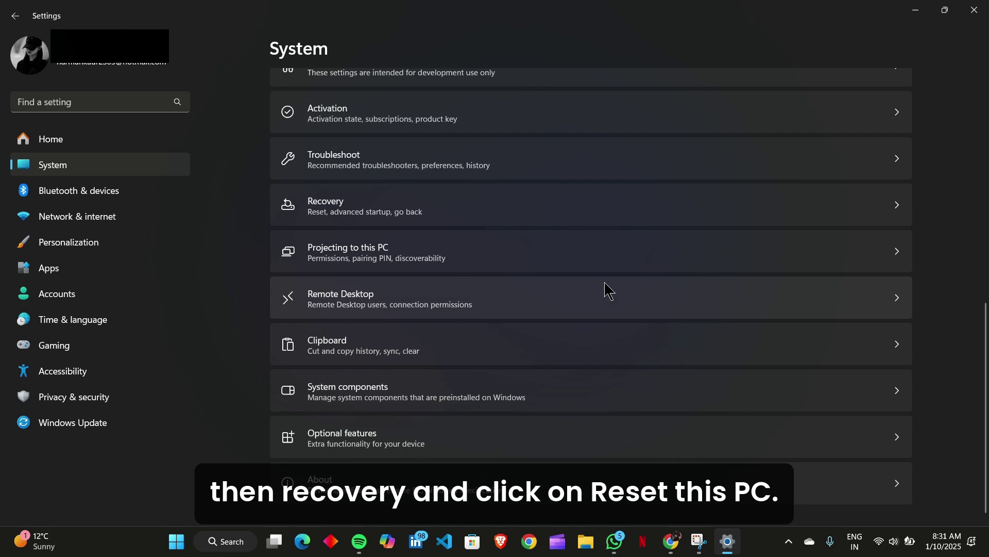
click(630, 224)
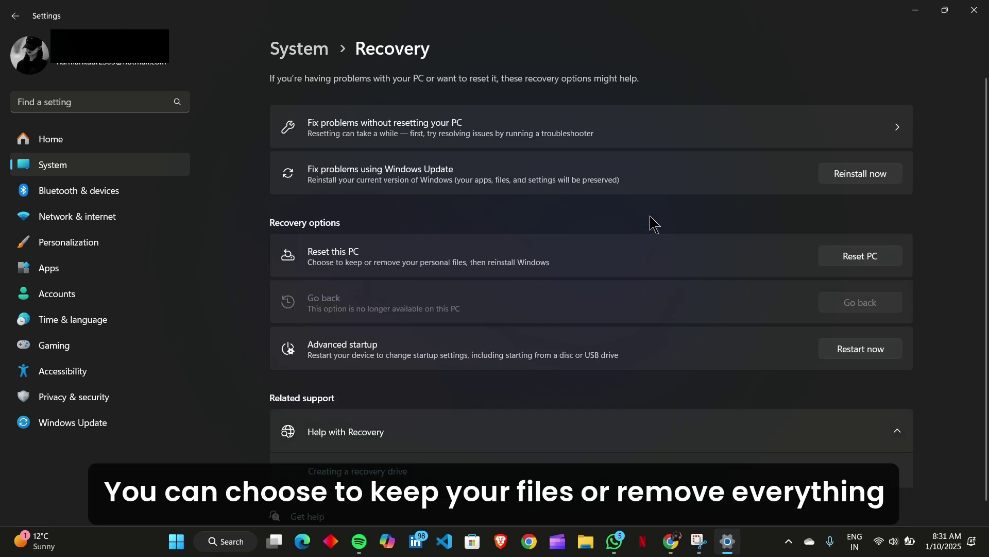